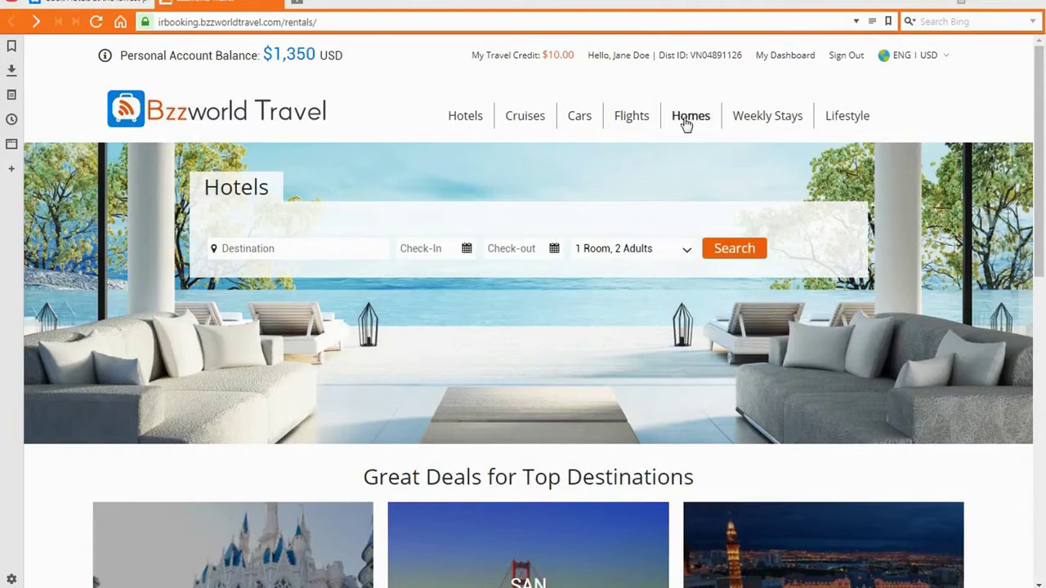
- Set the destination to Orlando, Florida with stay dates June 27 to July 1, 2018
{"action": "mouse_move", "coordinate": [844, 129]}
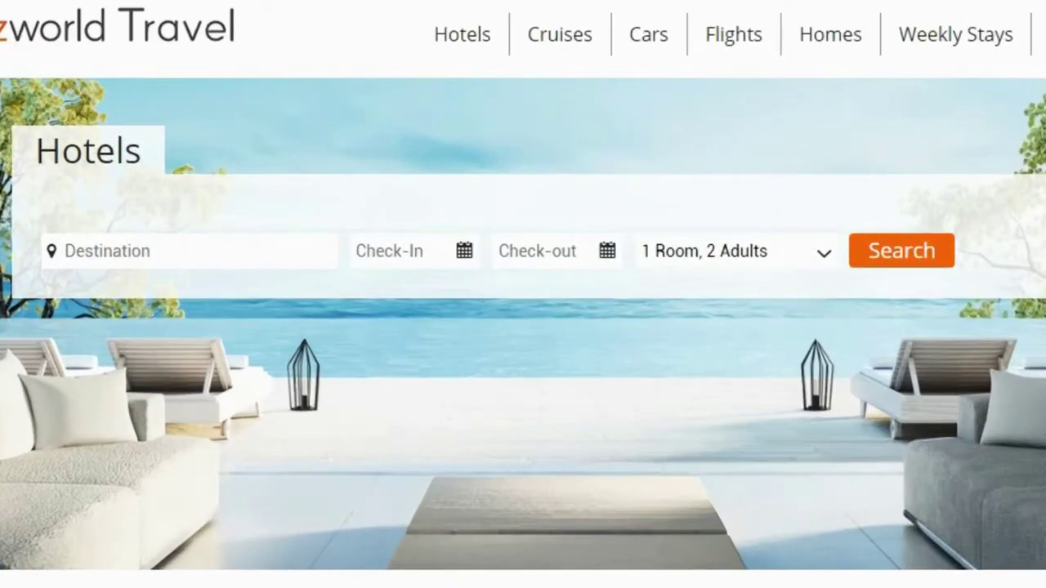
{"action": "left_click", "coordinate": [63, 250]}
{"action": "type", "text": "orlando"}
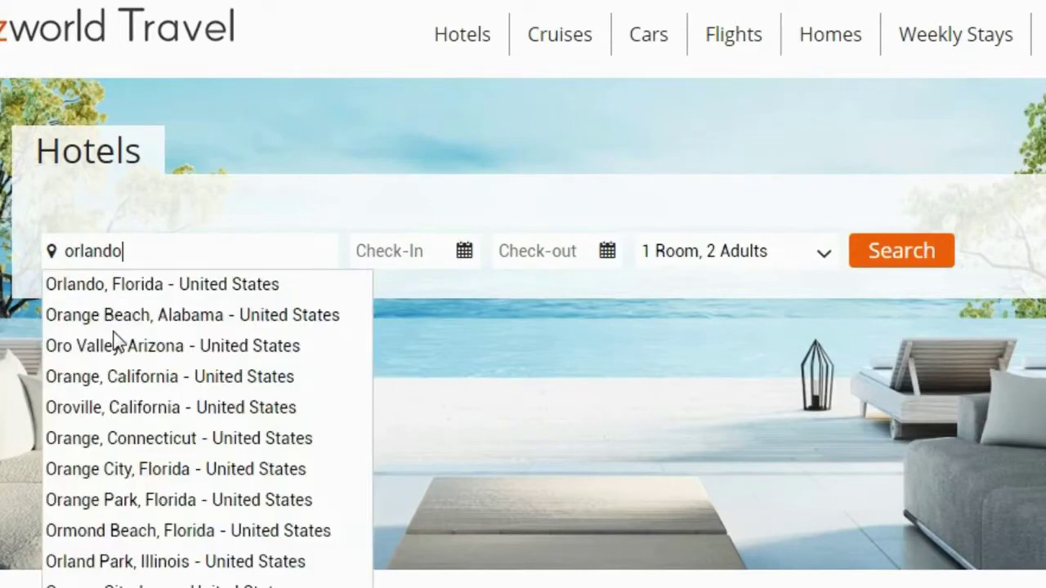
{"action": "left_click", "coordinate": [139, 287]}
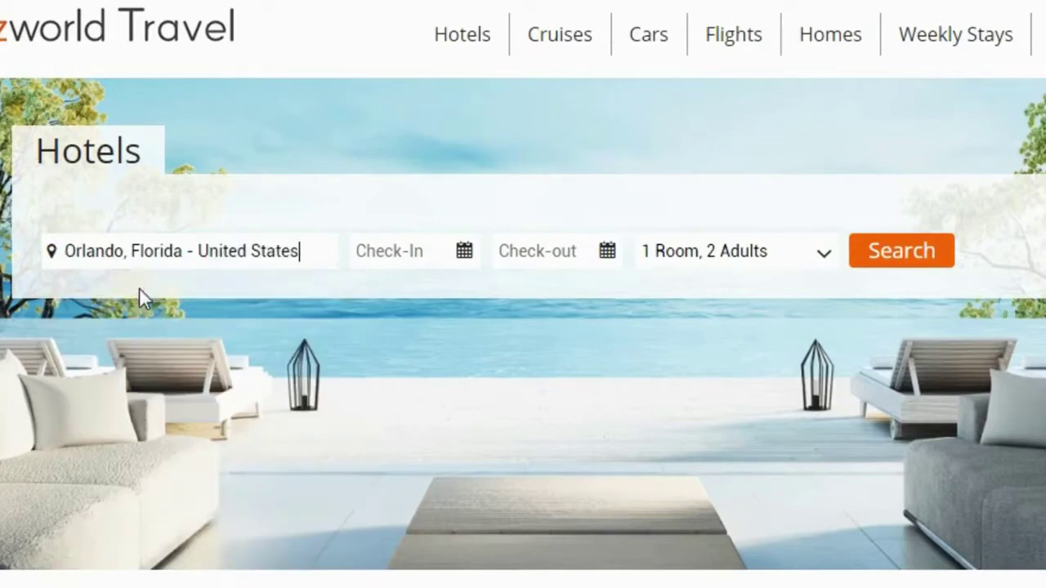
{"action": "left_click", "coordinate": [390, 259]}
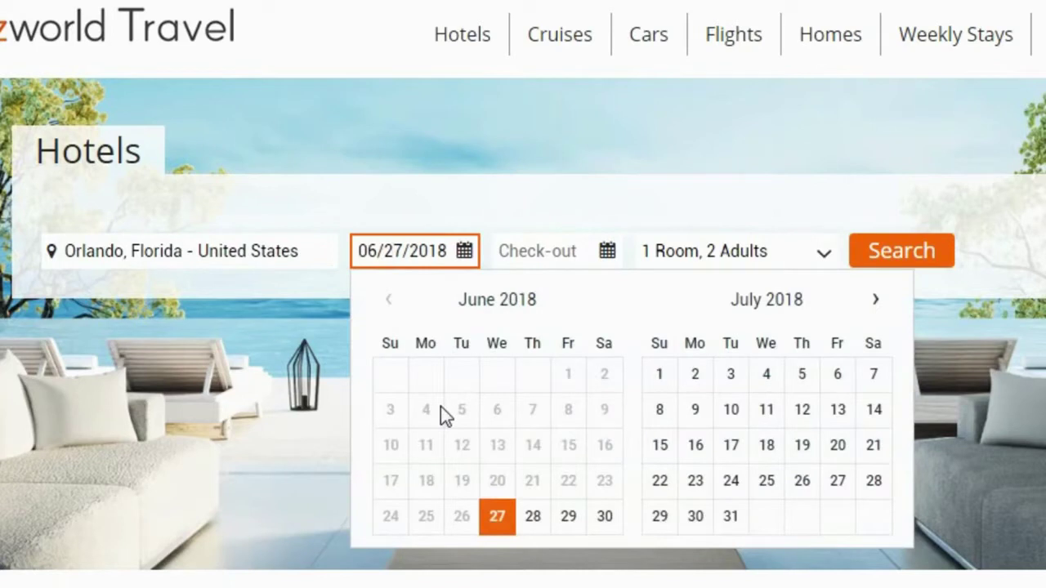
{"action": "left_click", "coordinate": [500, 521]}
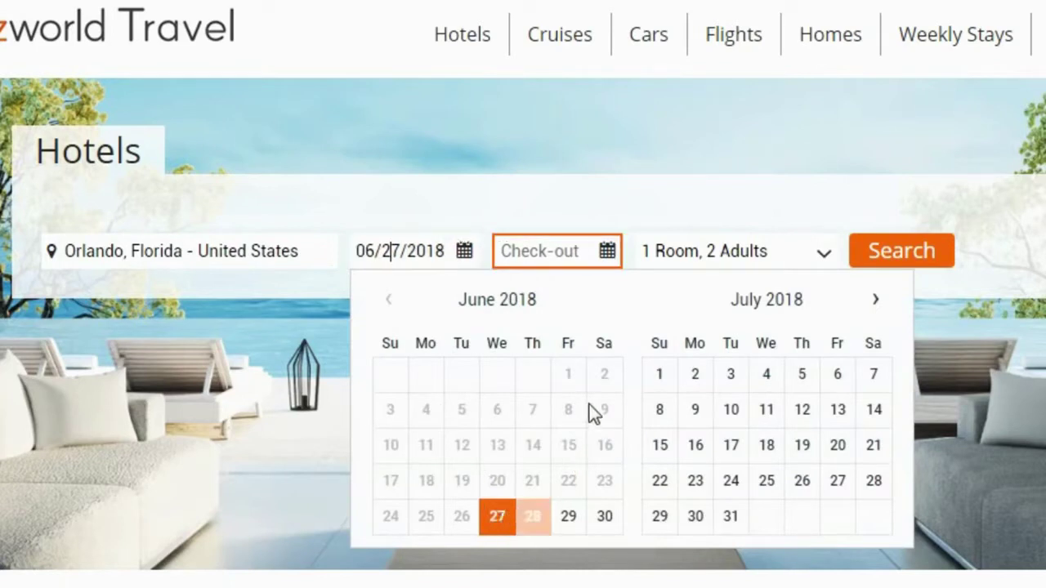
{"action": "left_click", "coordinate": [666, 373]}
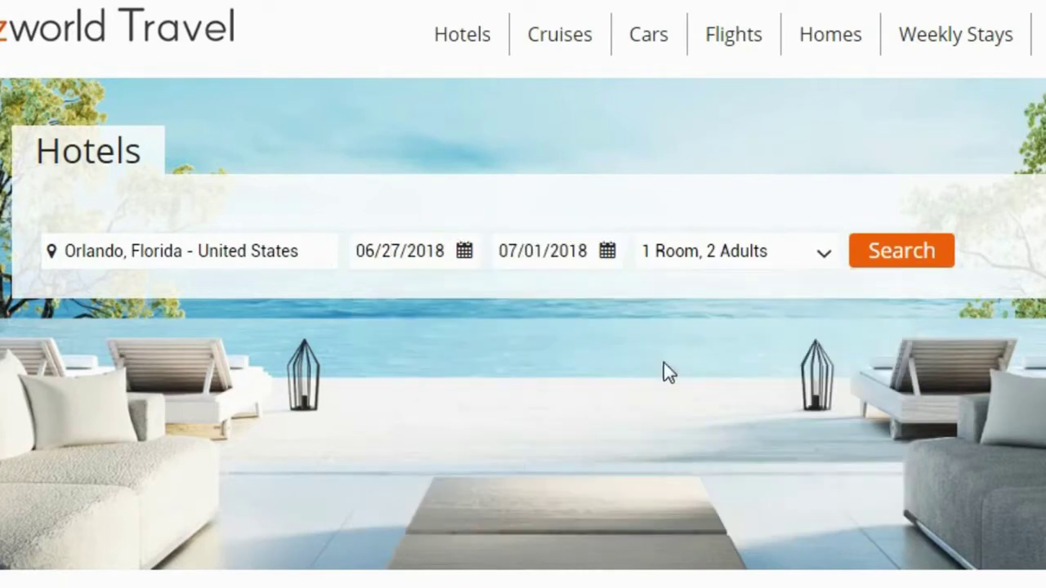
- Add one 10-year-old child to the guests and run the hotel search
{"action": "left_click", "coordinate": [824, 254]}
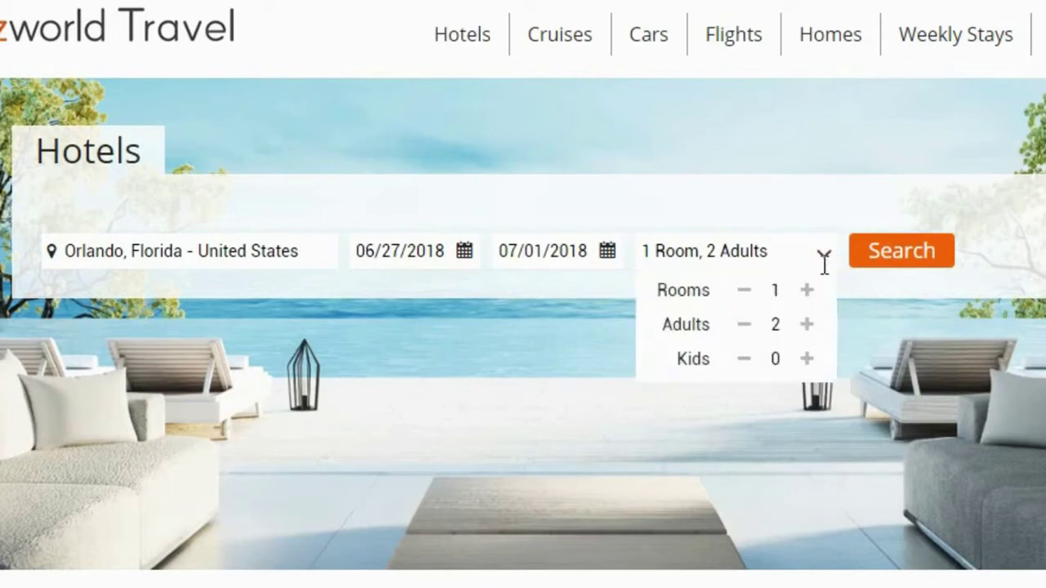
{"action": "left_click", "coordinate": [807, 359]}
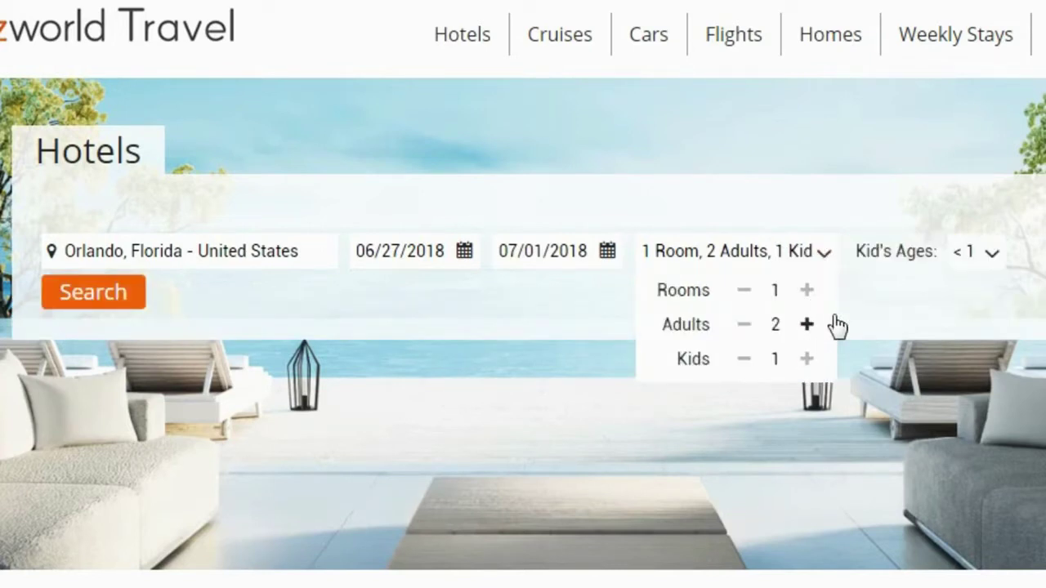
{"action": "left_click", "coordinate": [993, 251]}
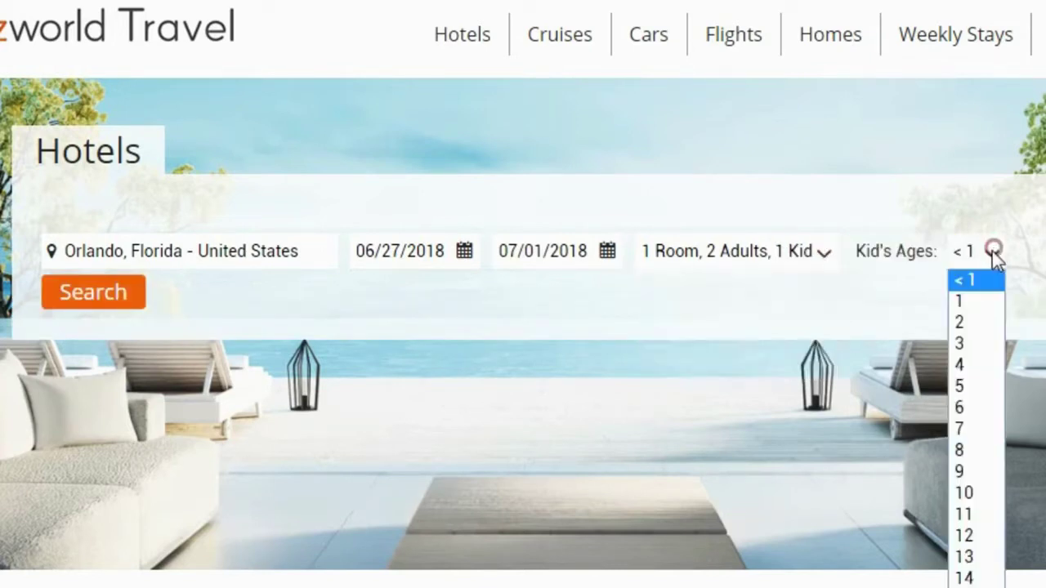
{"action": "left_click", "coordinate": [980, 494]}
{"action": "left_click", "coordinate": [66, 303]}
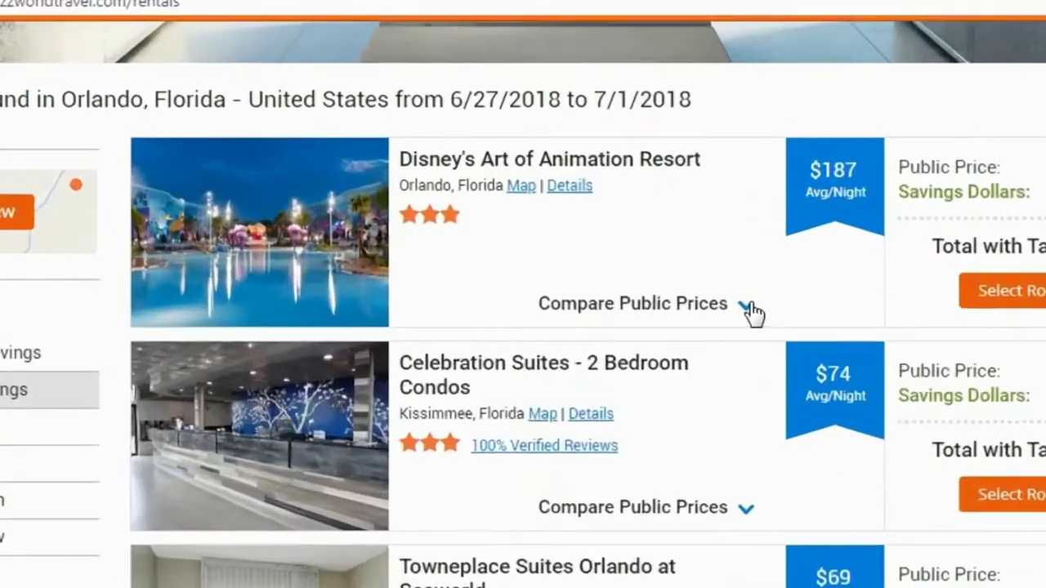
- Compare Disney's Art of Animation Resort's price with other booking sites, then open its photo gallery
{"action": "left_click", "coordinate": [648, 201]}
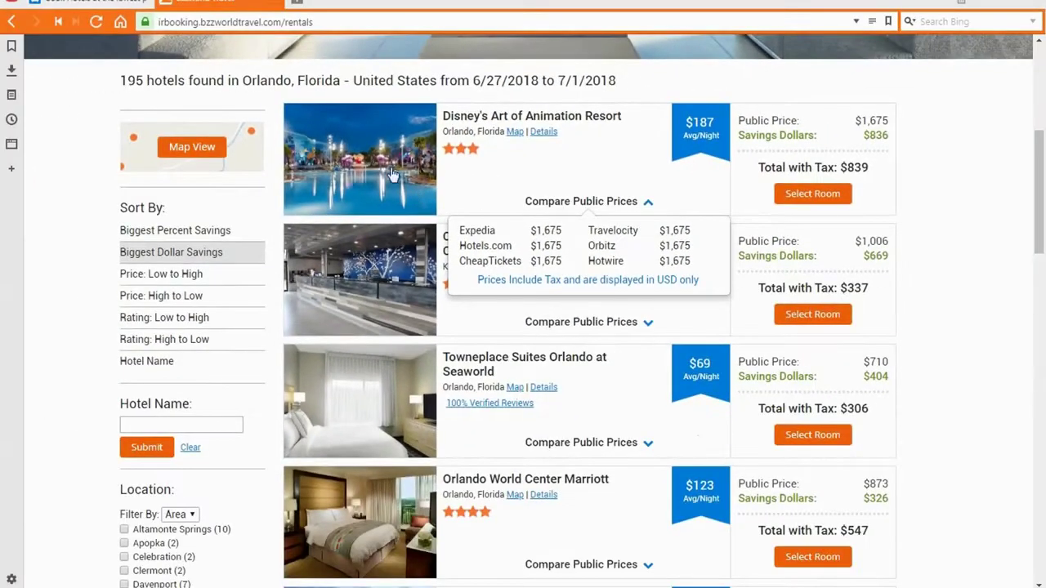
{"action": "left_click", "coordinate": [388, 166]}
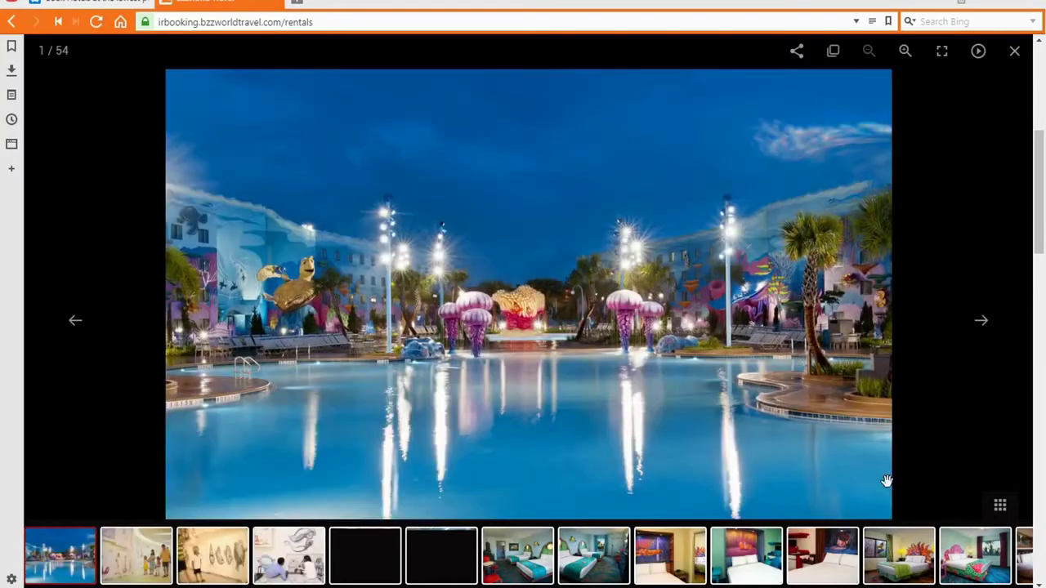
- Browse six photos of Disney's Art of Animation Resort, then close the gallery
{"action": "left_click", "coordinate": [982, 320]}
{"action": "left_click", "coordinate": [983, 321]}
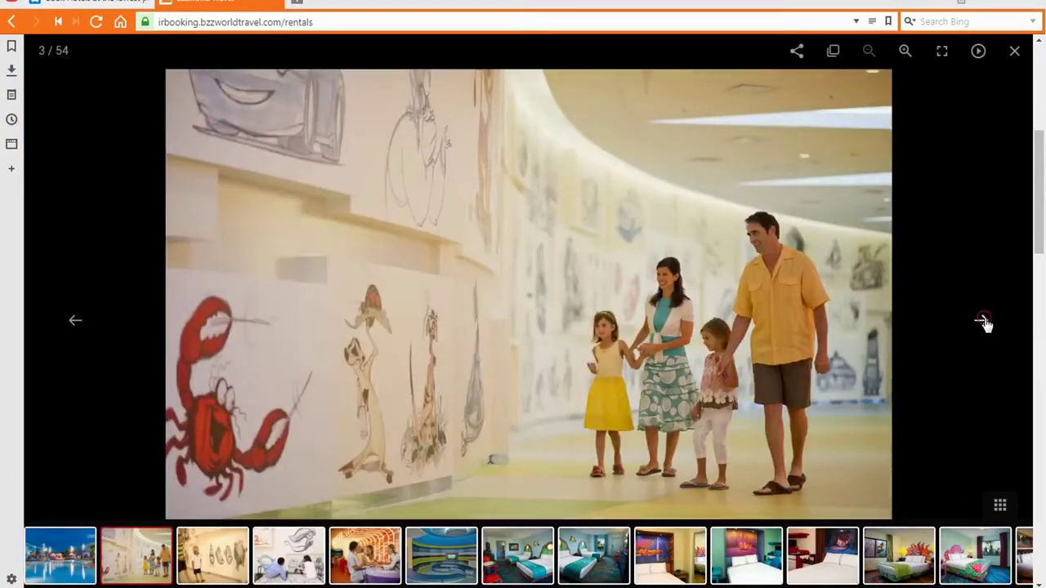
{"action": "left_click", "coordinate": [983, 321]}
{"action": "left_click", "coordinate": [984, 321]}
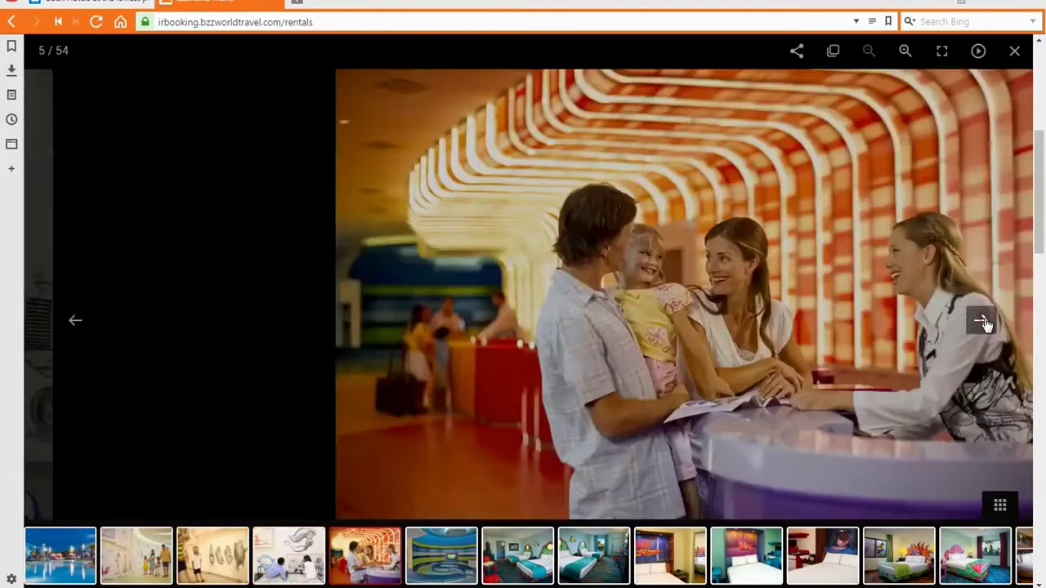
{"action": "left_click", "coordinate": [984, 321]}
{"action": "left_click", "coordinate": [984, 322]}
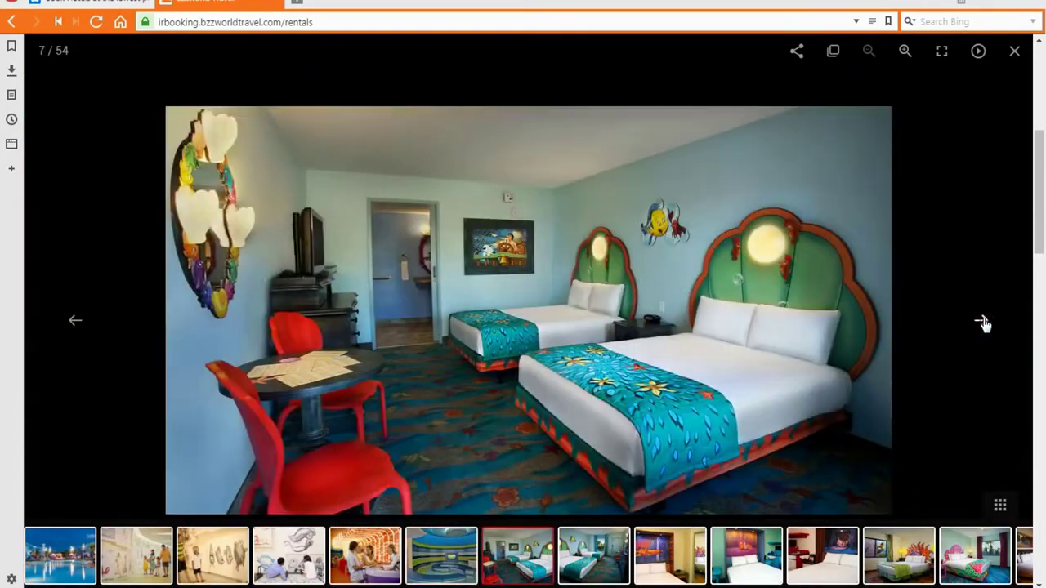
{"action": "left_click", "coordinate": [1016, 52]}
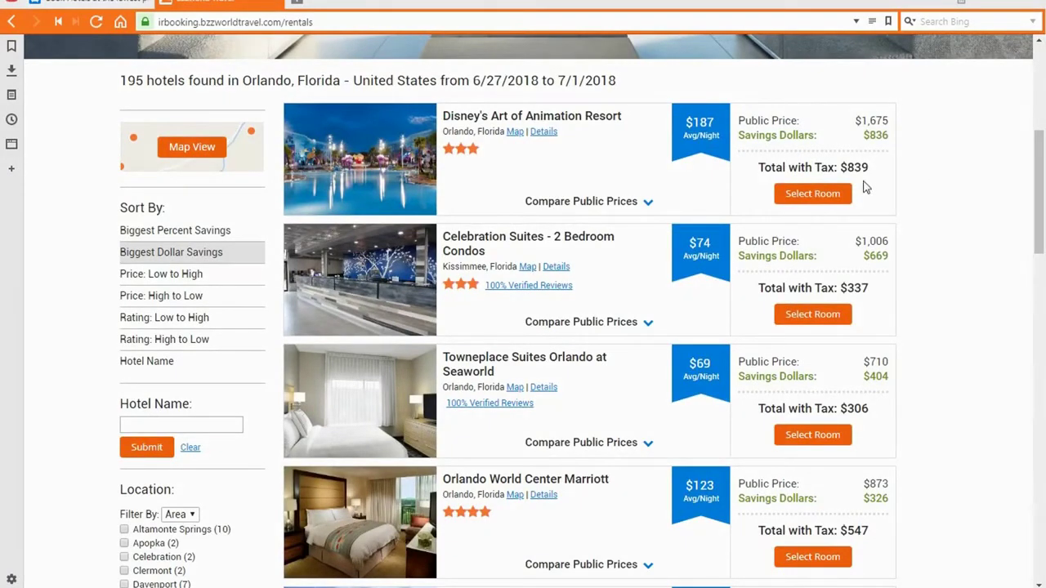
- Show the Disney resort's rooms and book The Little Mermaid Guest Room Non Refundable
{"action": "left_click", "coordinate": [830, 196]}
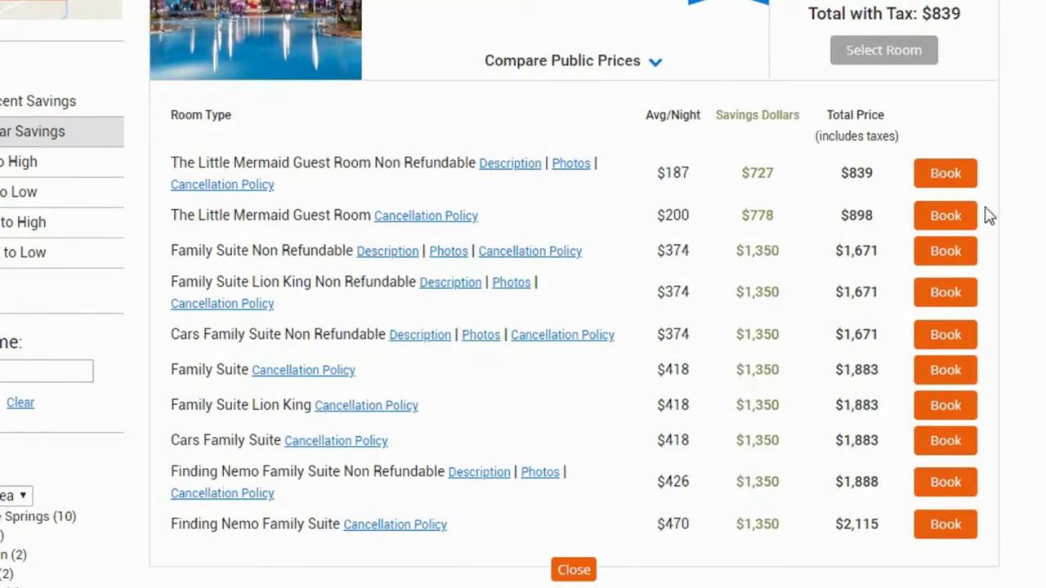
{"action": "left_click", "coordinate": [946, 174]}
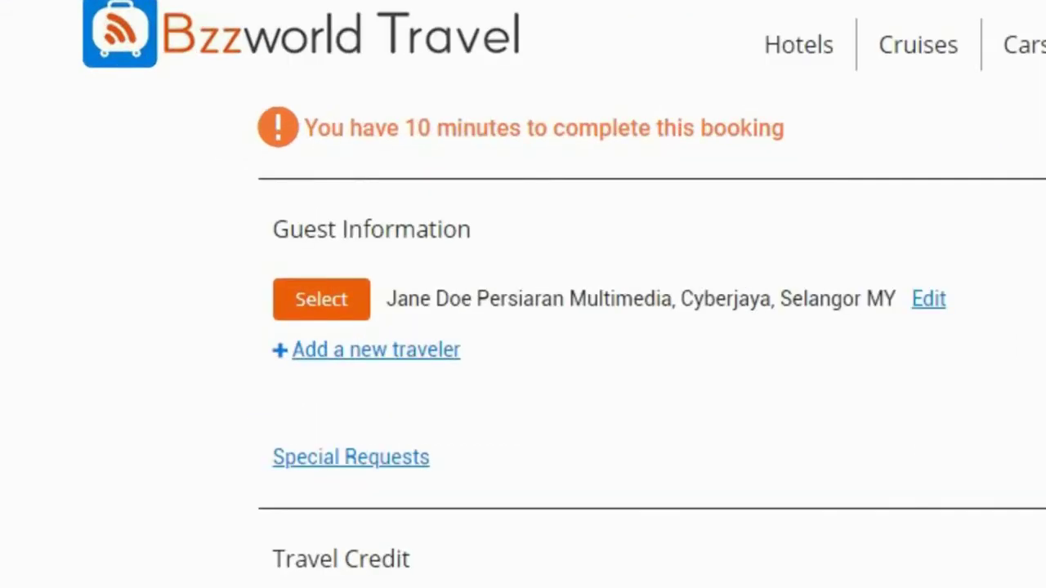
- Select the saved traveler profile as the guest and scroll to Payment Information
{"action": "left_click", "coordinate": [327, 299]}
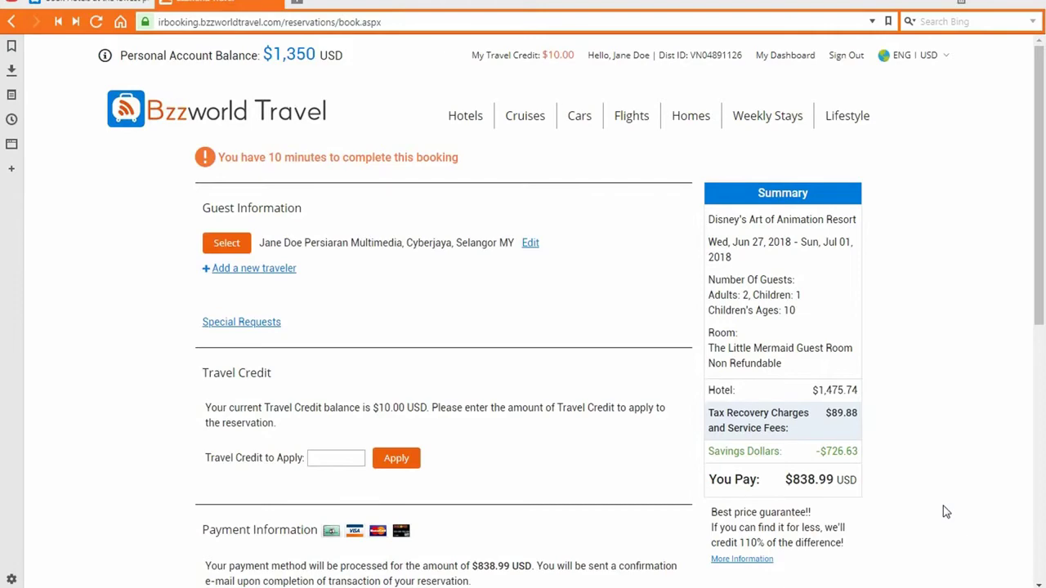
{"action": "scroll", "coordinate": [532, 430], "scroll_direction": "down", "scroll_amount": 2}
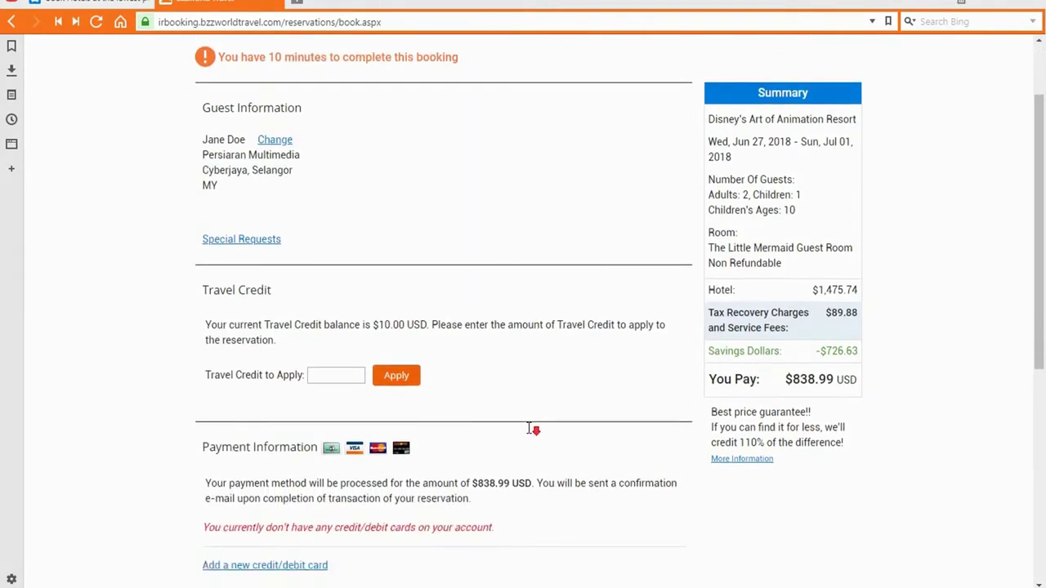
{"action": "scroll", "coordinate": [533, 429], "scroll_direction": "down", "scroll_amount": 3}
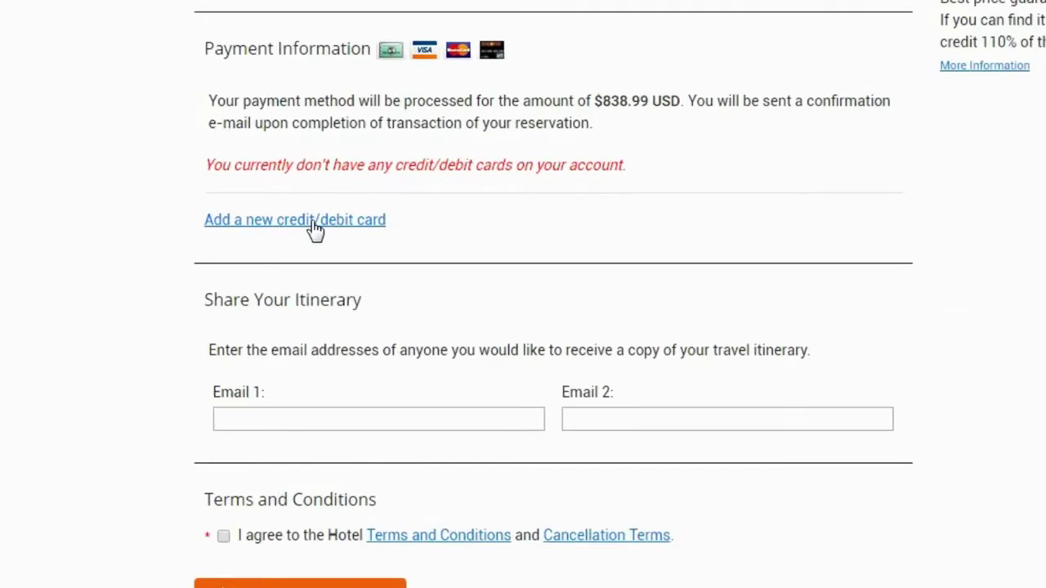
- Start a new Visa card entry with the card number and expiry 8/2023
{"action": "left_click", "coordinate": [315, 229]}
{"action": "left_click", "coordinate": [304, 193]}
{"action": "left_click", "coordinate": [297, 232]}
{"action": "left_click", "coordinate": [387, 191]}
{"action": "type", "text": "4111111111111111"}
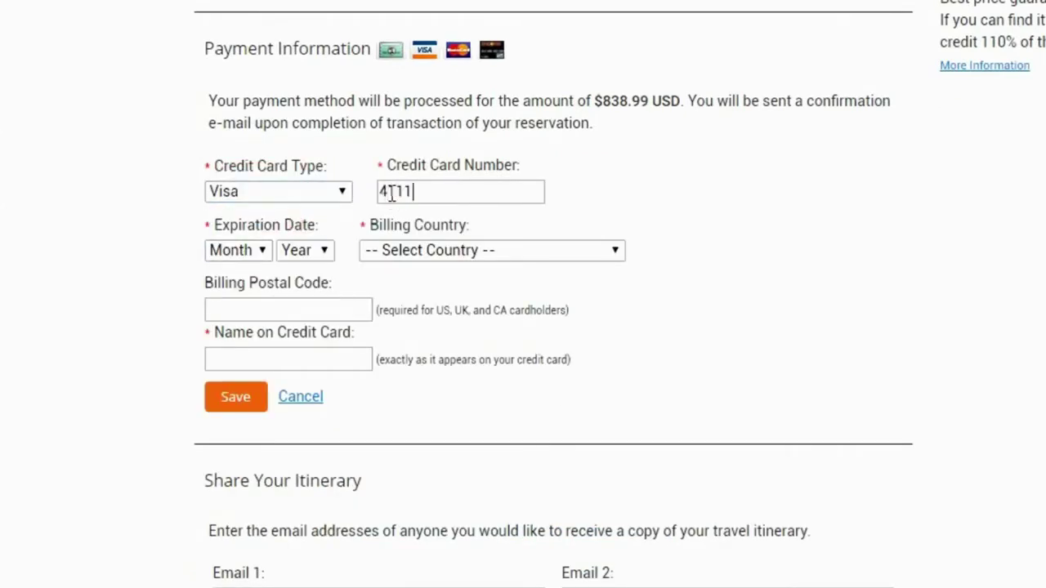
{"action": "left_click", "coordinate": [237, 250]}
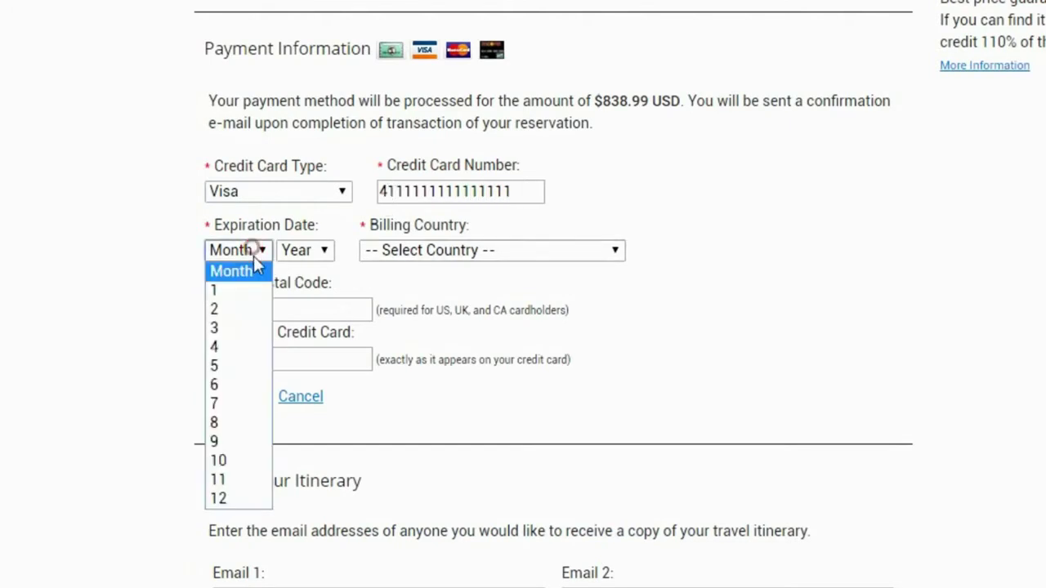
{"action": "left_click", "coordinate": [241, 423]}
{"action": "left_click", "coordinate": [301, 249]}
{"action": "left_click", "coordinate": [304, 384]}
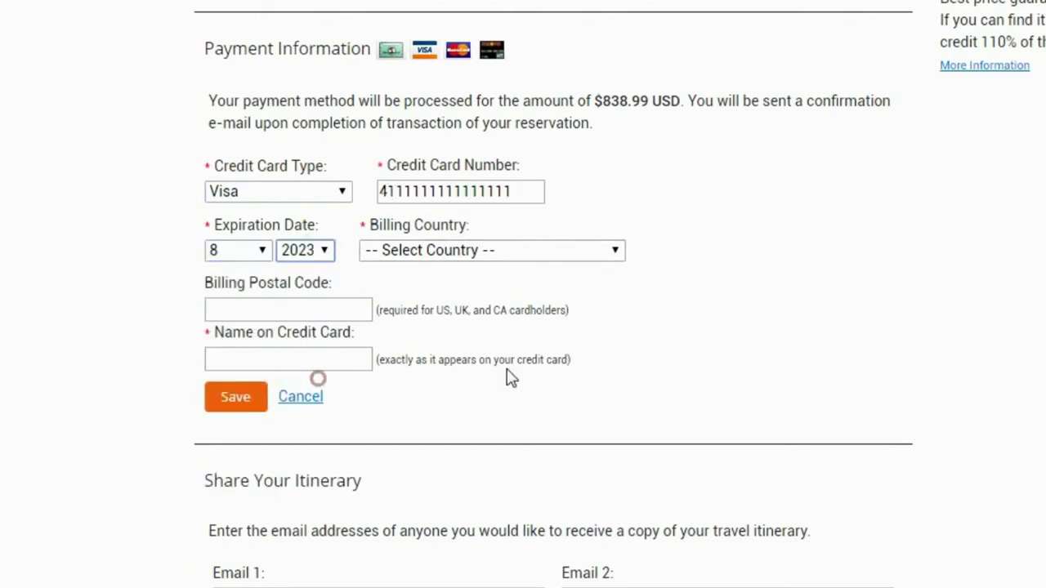
- Enter United States as billing country, the postal code and cardholder name, then save the card
{"action": "left_click", "coordinate": [544, 249]}
{"action": "left_click", "coordinate": [475, 290]}
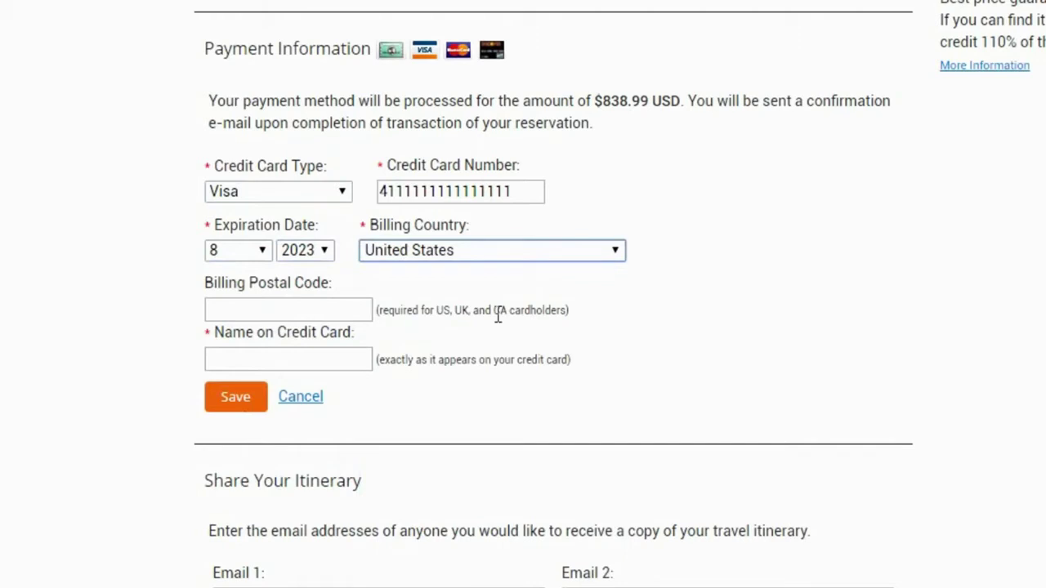
{"action": "left_click", "coordinate": [352, 306]}
{"action": "type", "text": "09090"}
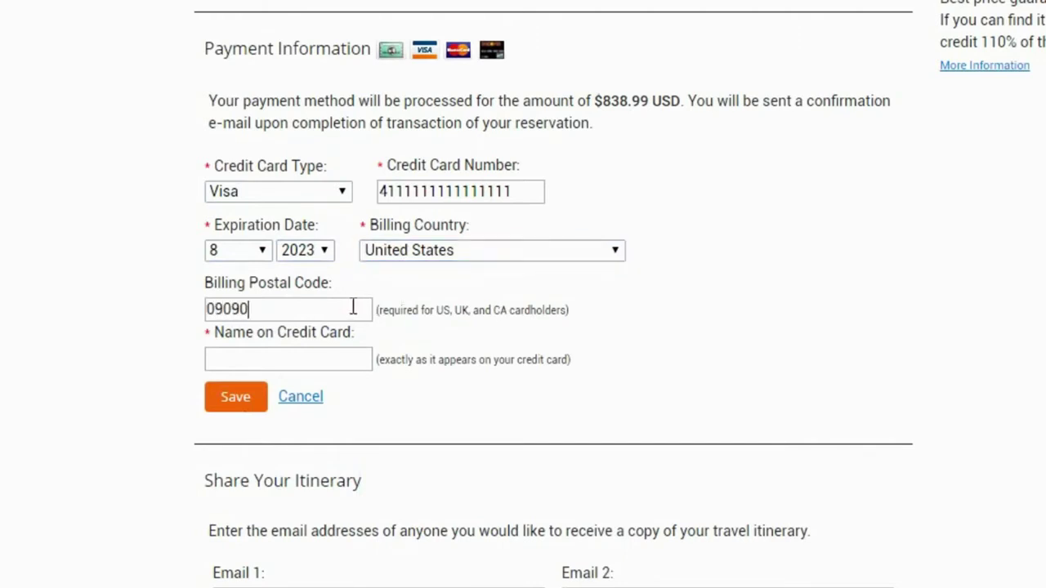
{"action": "left_click", "coordinate": [286, 362]}
{"action": "type", "text": "Jane Doe"}
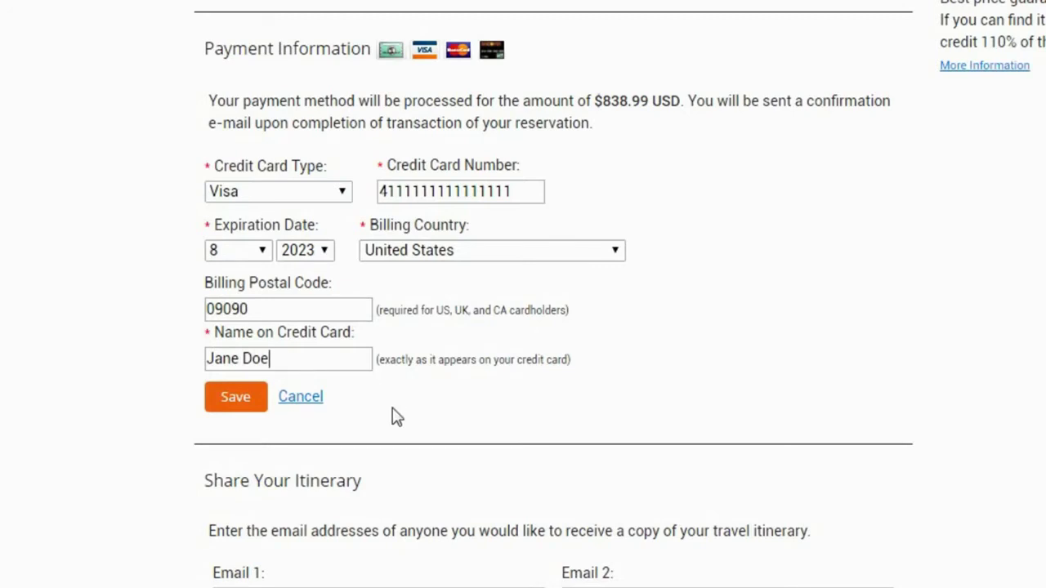
{"action": "left_click", "coordinate": [220, 402]}
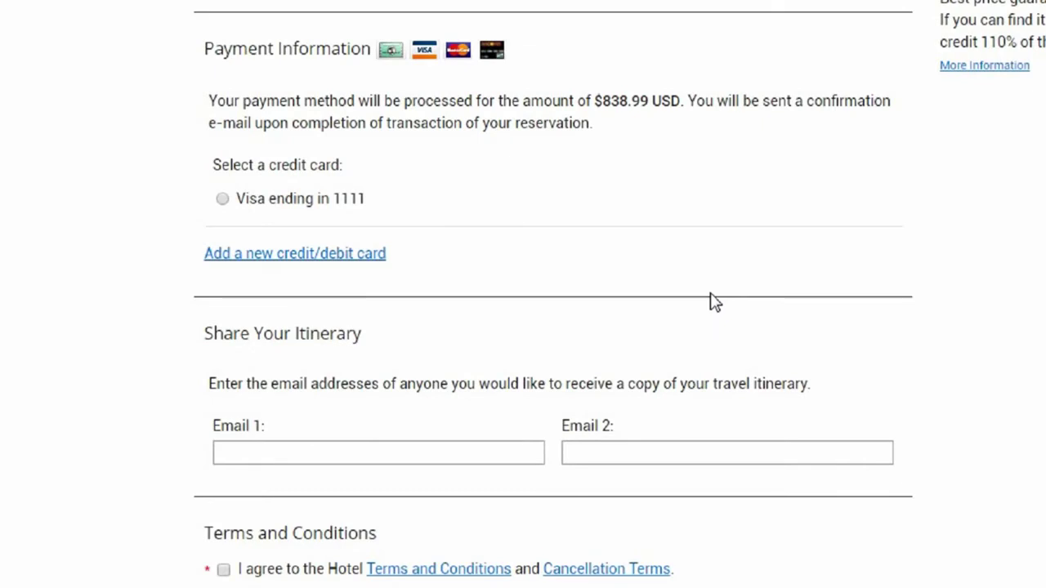
- Pay with the saved Visa card and enter its security code
{"action": "left_click", "coordinate": [223, 203]}
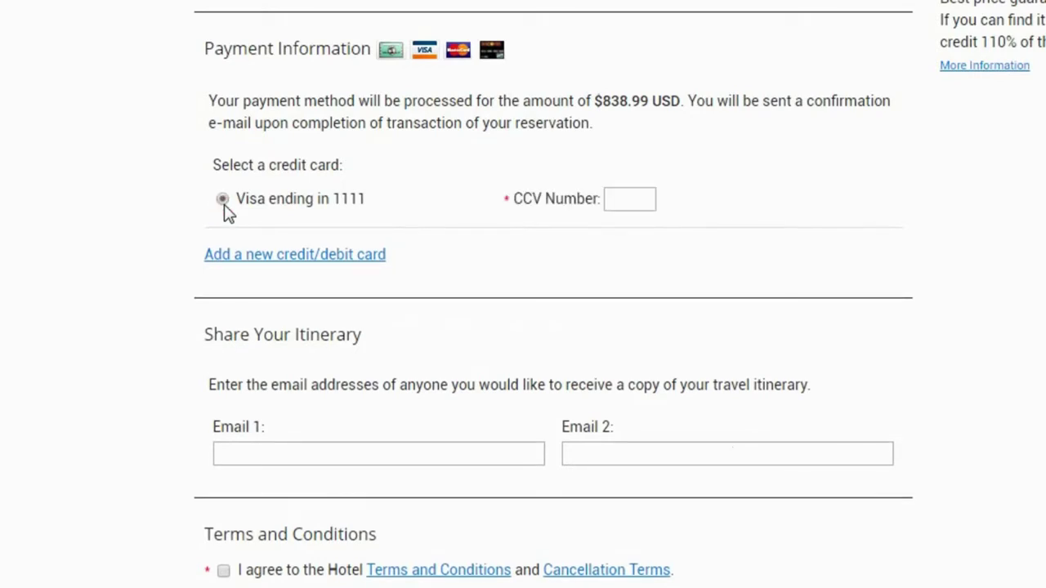
{"action": "left_click", "coordinate": [631, 198]}
{"action": "type", "text": "123"}
- Share the itinerary with two recipients' e-mail addresses and accept the hotel terms
{"action": "left_click", "coordinate": [422, 459]}
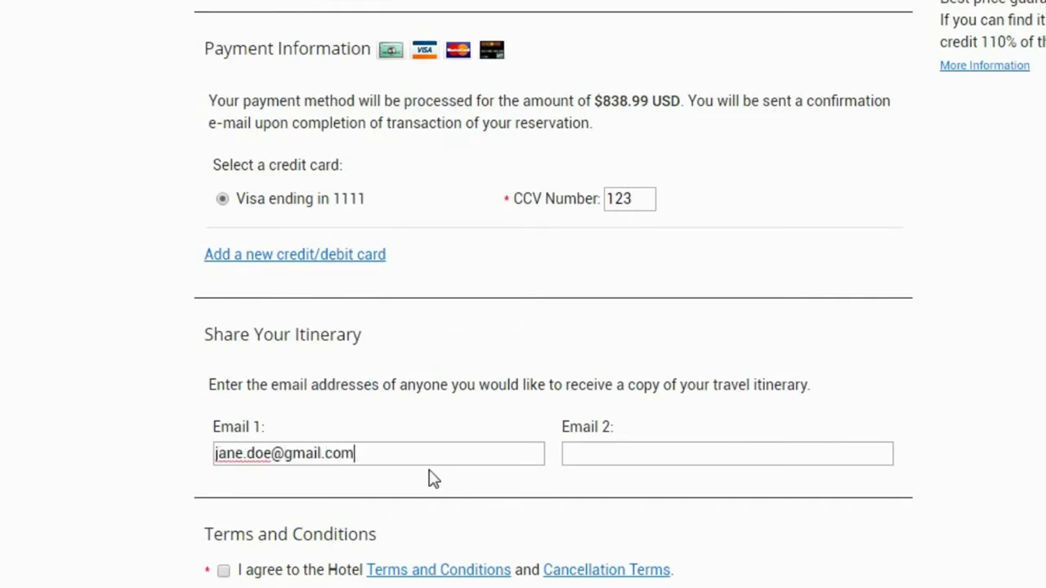
{"action": "key", "text": "Tab"}
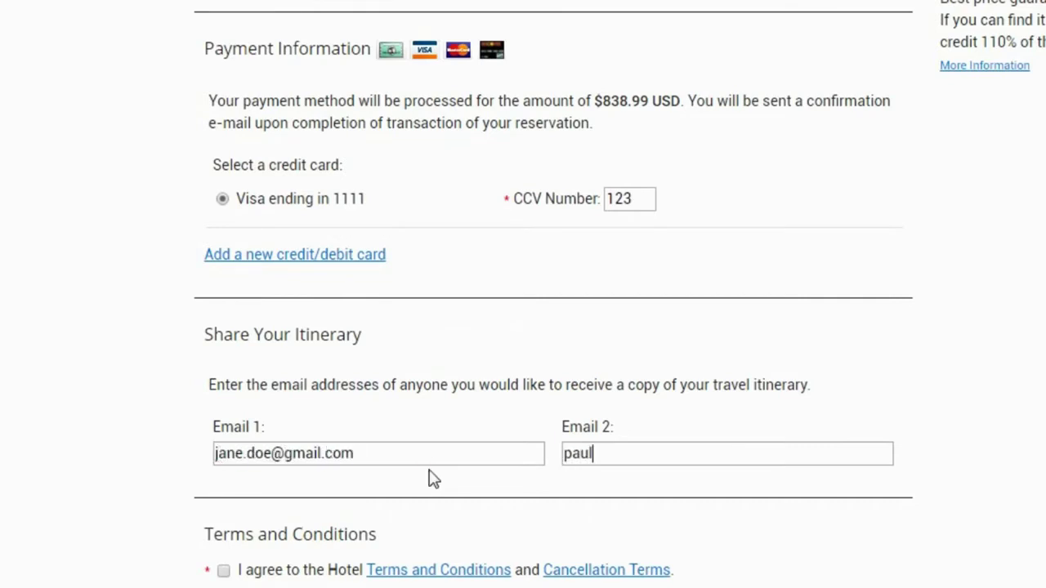
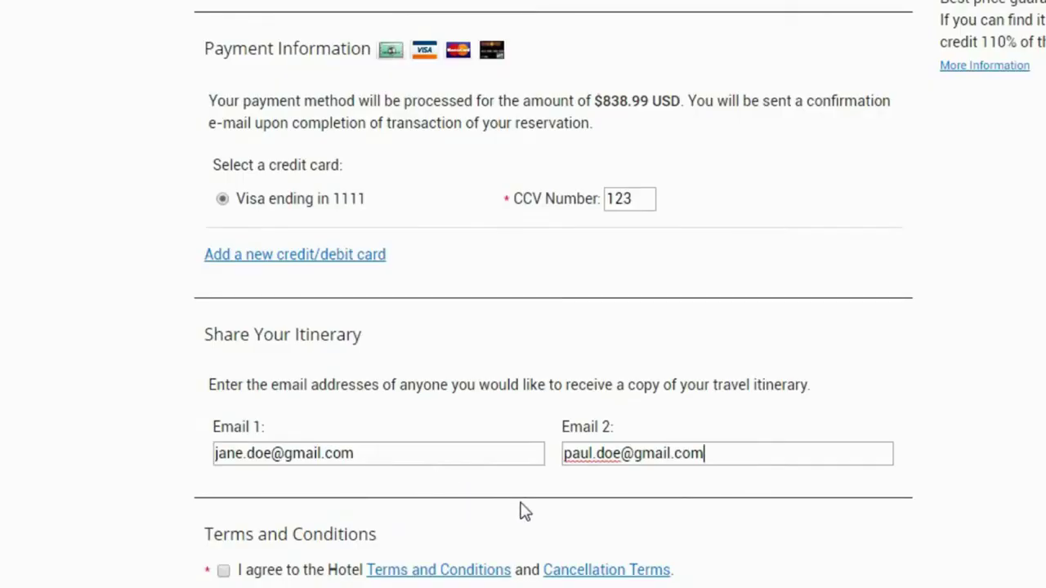
{"action": "left_click", "coordinate": [223, 575]}
{"action": "scroll", "coordinate": [823, 561], "scroll_direction": "down", "scroll_amount": 1}
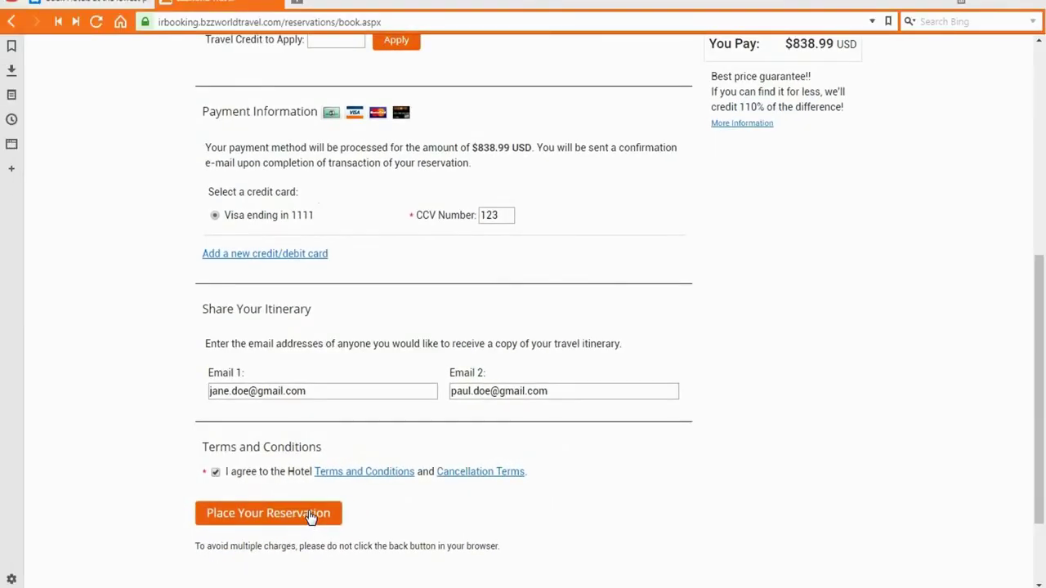
- Place the $838.99 USD hotel reservation
{"action": "left_click", "coordinate": [310, 515]}
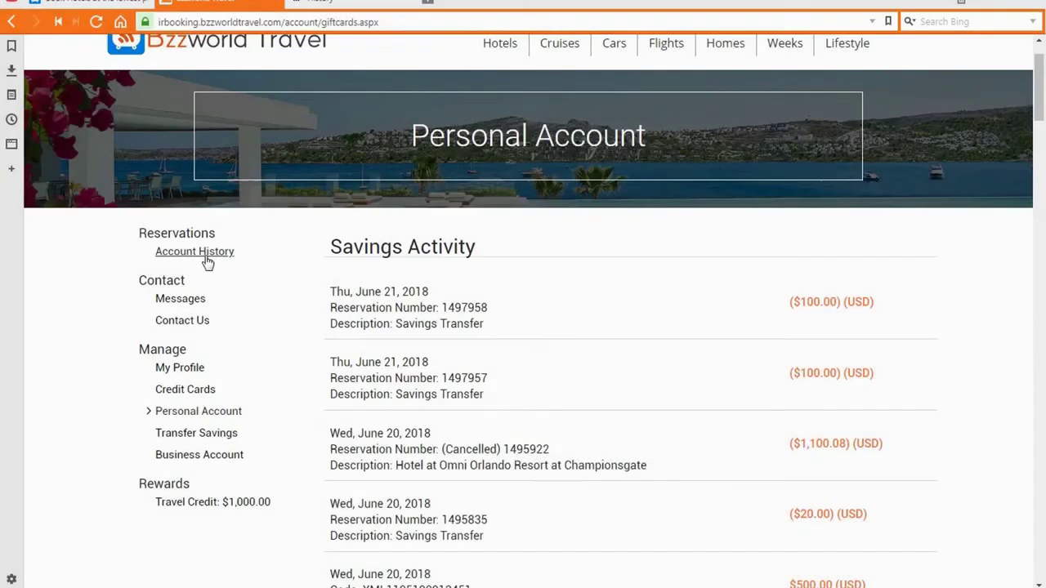
- Open Account History from the Personal Account page
{"action": "left_click", "coordinate": [205, 254]}
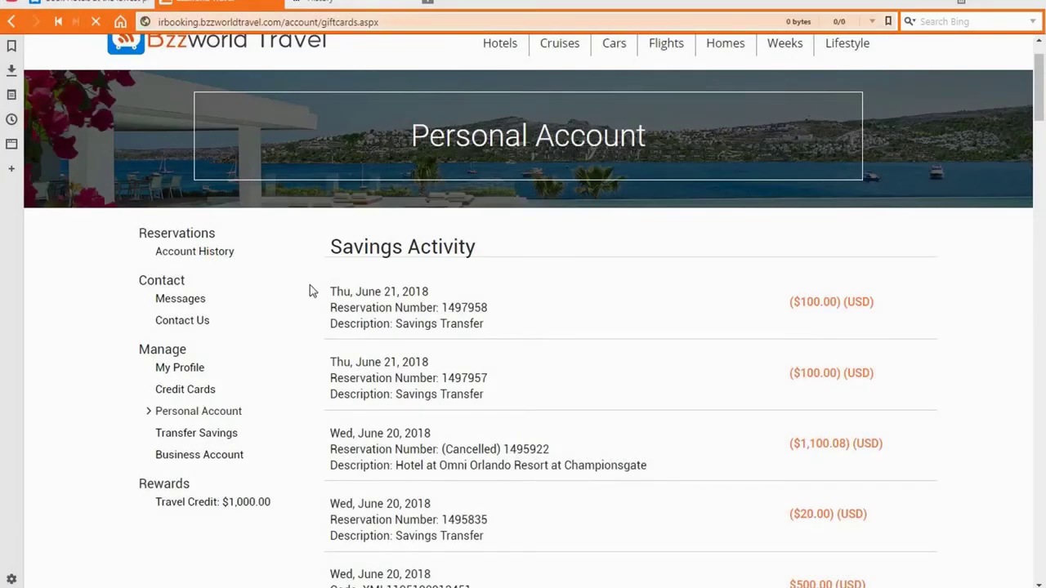